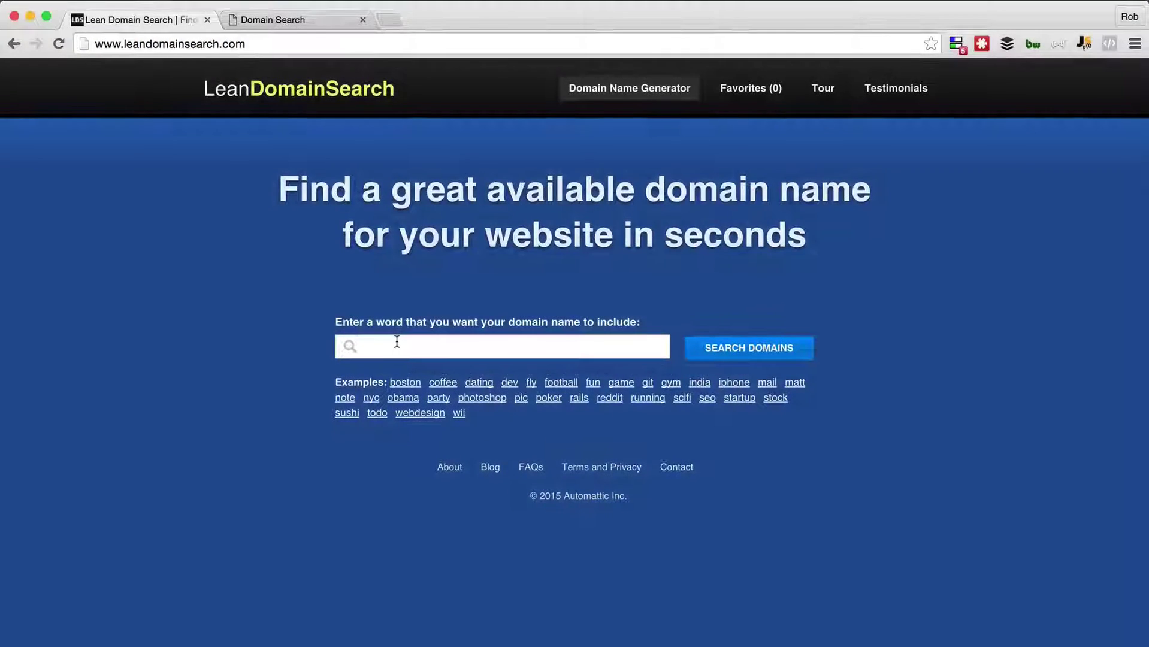
Search for 'design', listing six available domains including TarotDesign and SenatorDesign.
{"action": "type", "text": "design"}
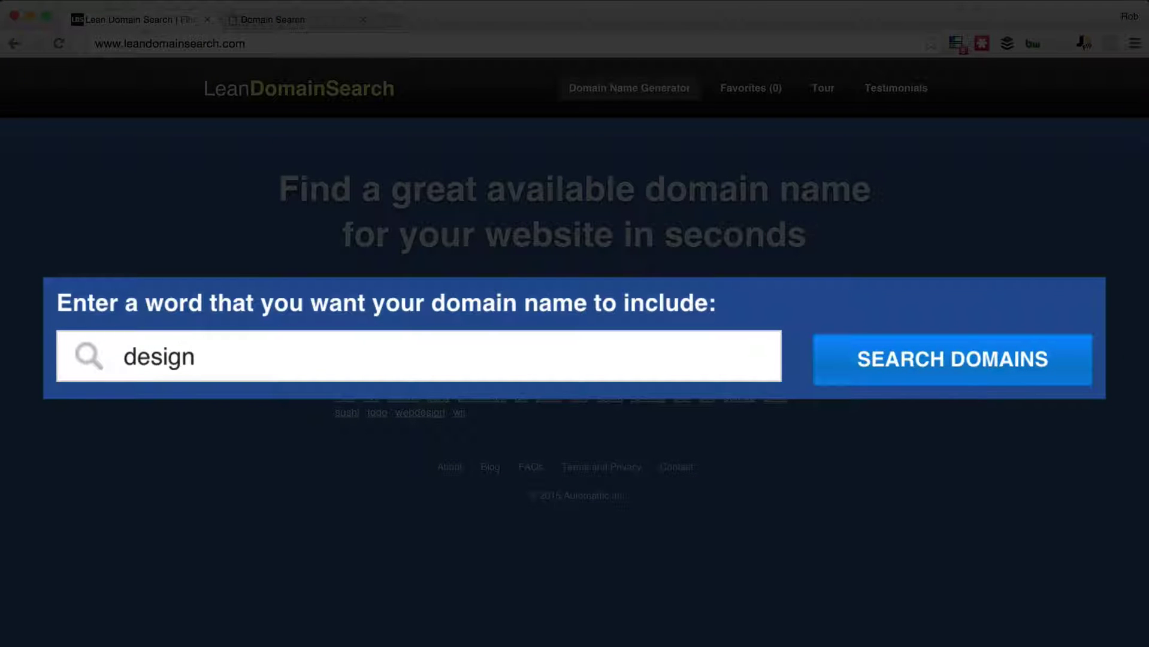
{"action": "key", "text": "Return"}
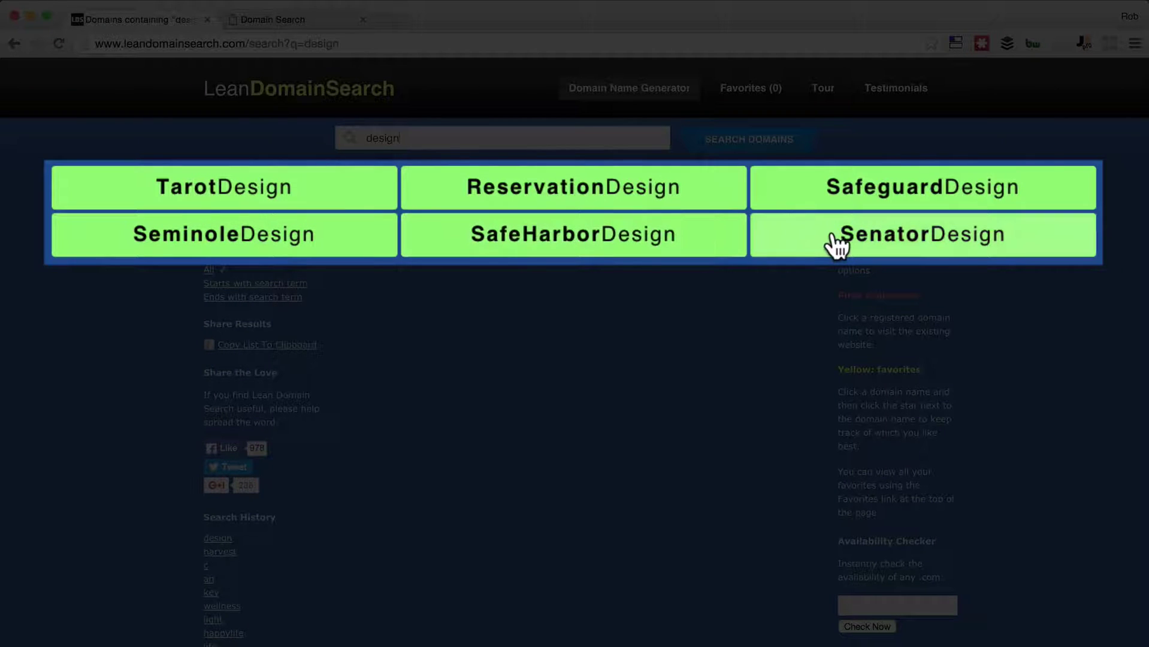
{"action": "left_click", "coordinate": [695, 223]}
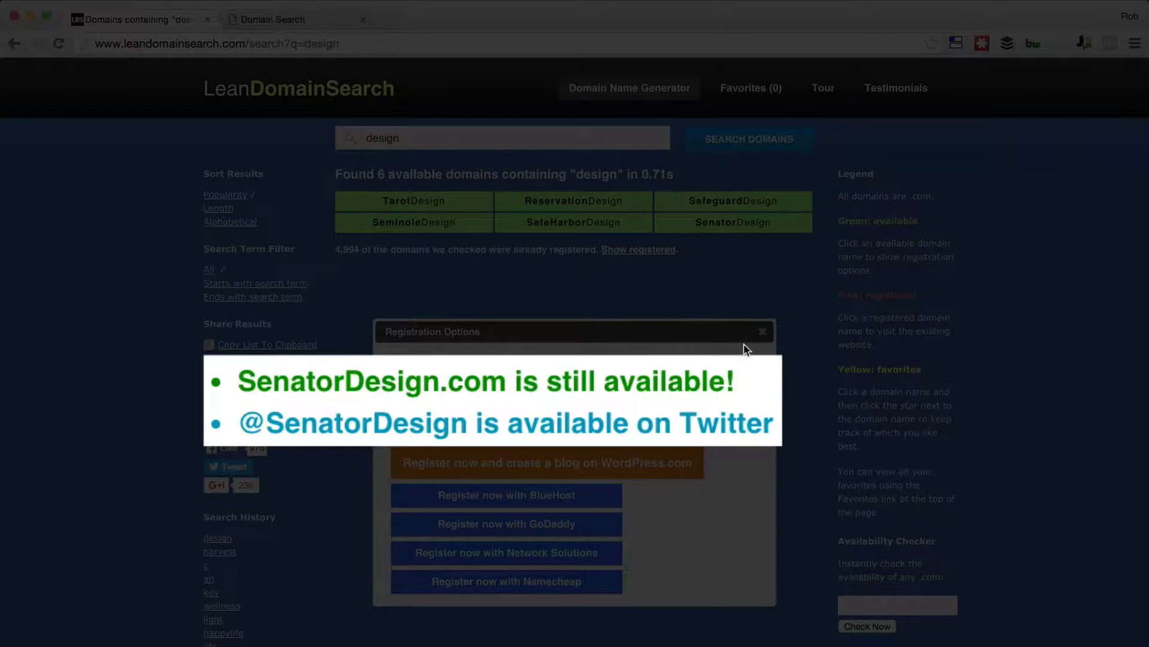
{"action": "left_click", "coordinate": [761, 331]}
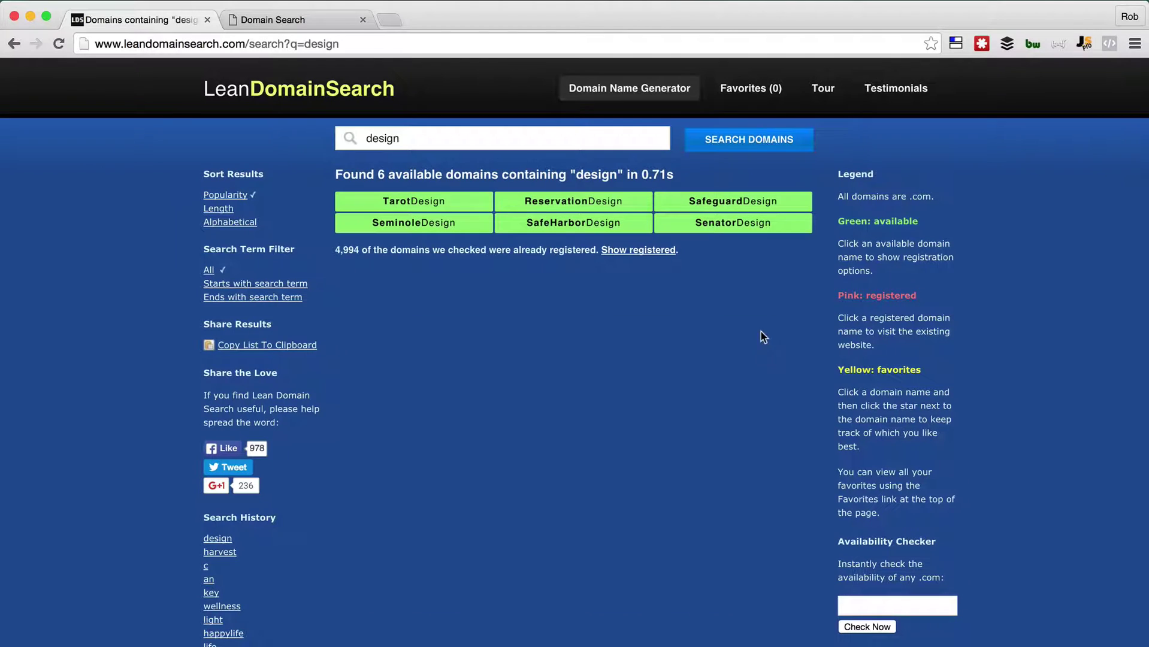
Change the search to 'webdesigner' (4,505 available domains), then bring up the Bust A Name tab.
{"action": "left_click", "coordinate": [366, 136]}
{"action": "type", "text": "web"}
{"action": "left_click", "coordinate": [425, 138]}
{"action": "type", "text": "er"}
{"action": "left_click", "coordinate": [734, 144]}
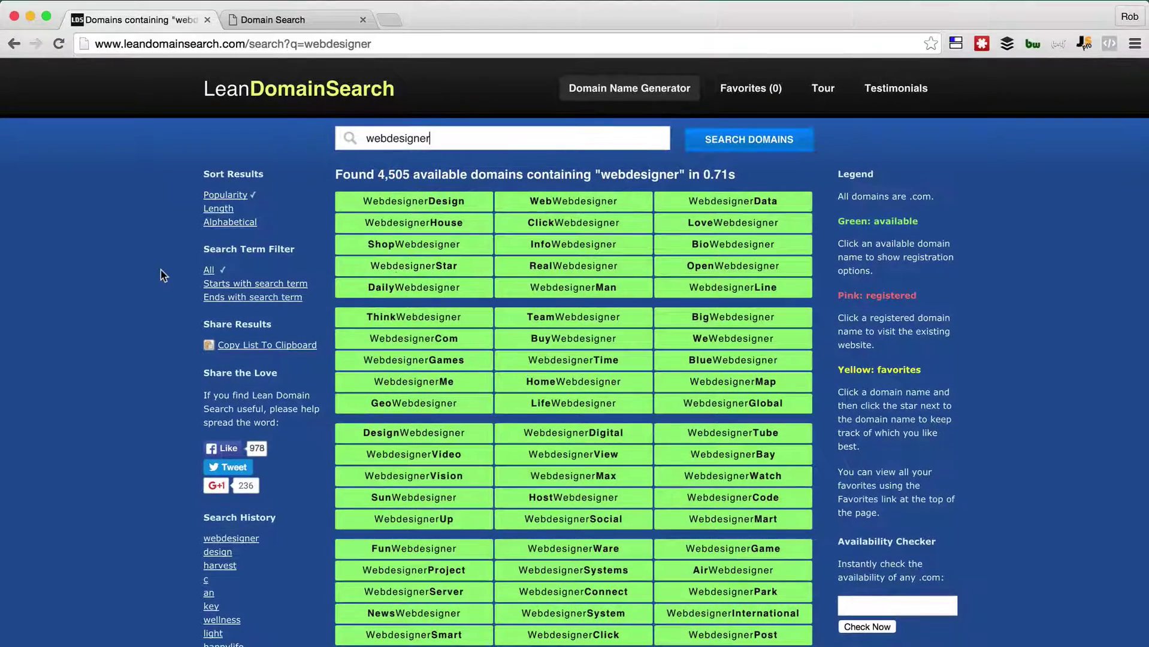
{"action": "key", "text": "ctrl+Tab"}
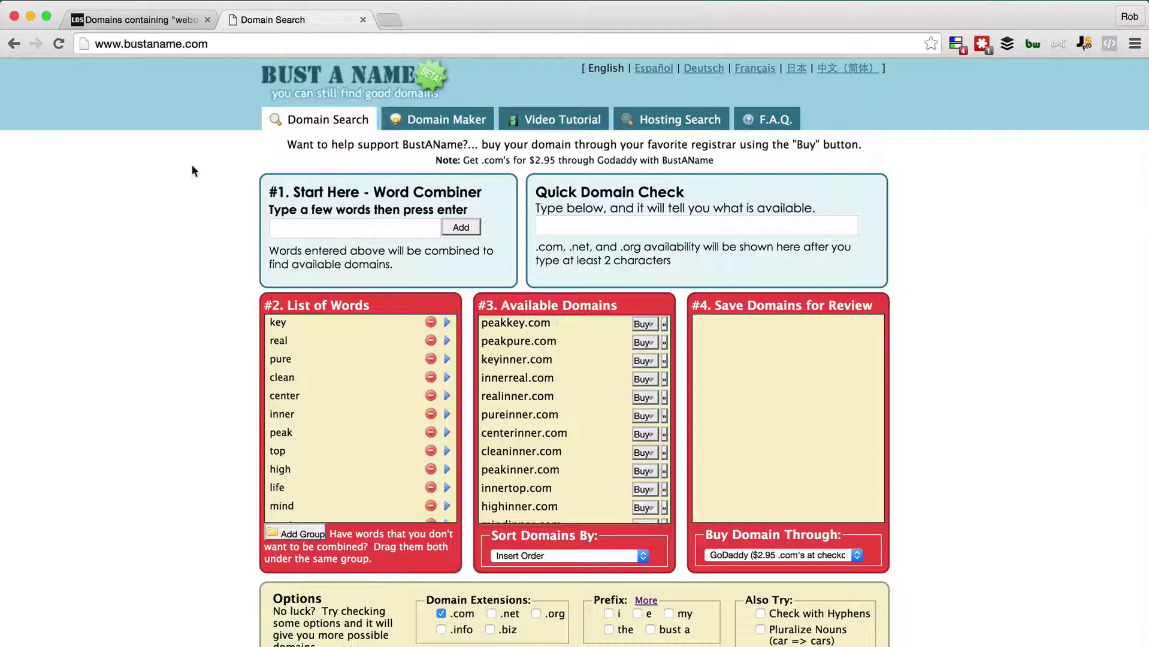
Drag the word 'real' down and out of the List of Words.
{"action": "right_click", "coordinate": [296, 337]}
{"action": "left_click", "coordinate": [149, 347]}
{"action": "left_click_drag", "start_coordinate": [296, 340], "coordinate": [180, 386]}
{"action": "scroll", "coordinate": [314, 385], "scroll_direction": "down", "scroll_amount": 6}
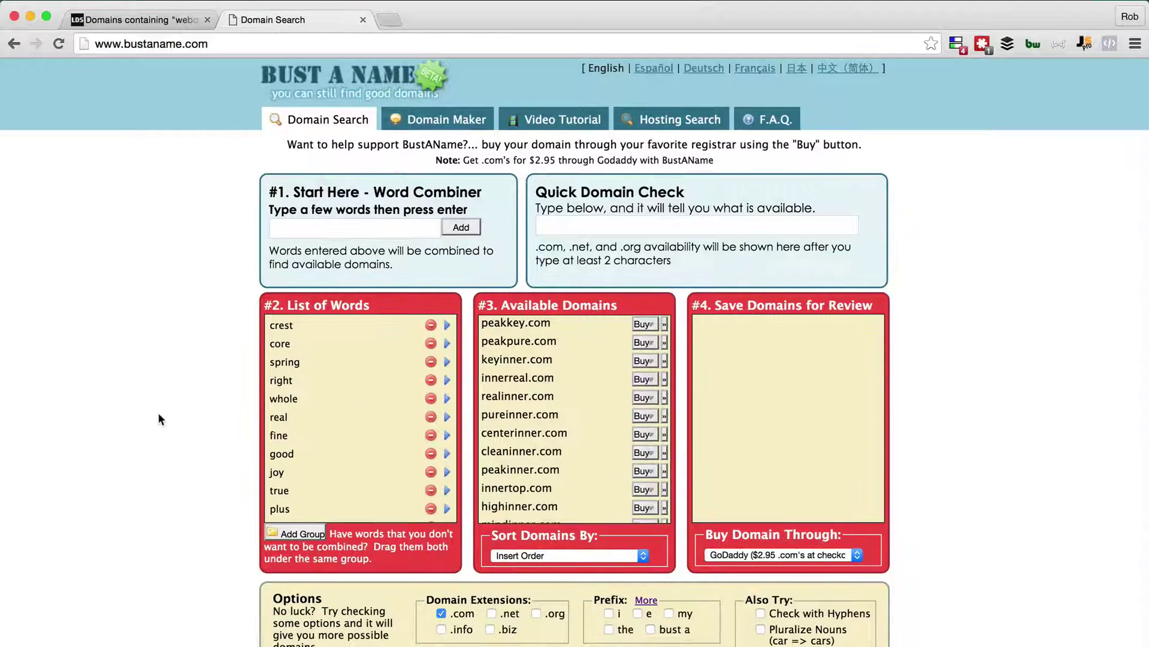
{"action": "scroll", "coordinate": [377, 423], "scroll_direction": "down", "scroll_amount": 3}
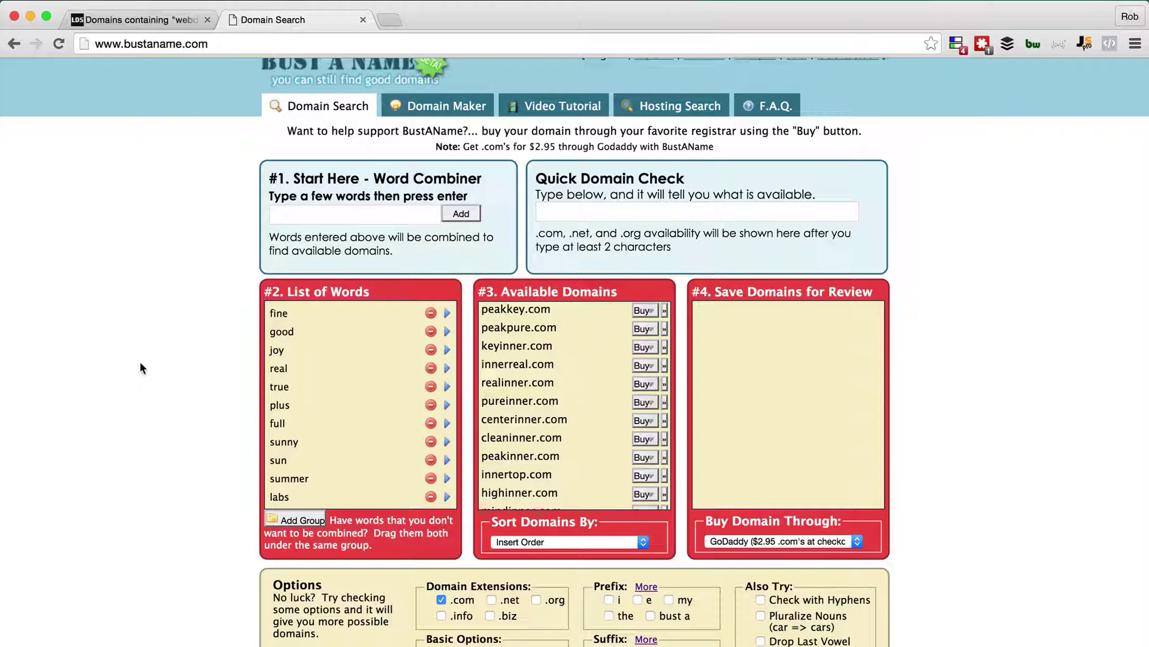
Reload Bust A Name and browse new combinations like wholeinner.com and wholecrest.com.
{"action": "key", "text": "super+r"}
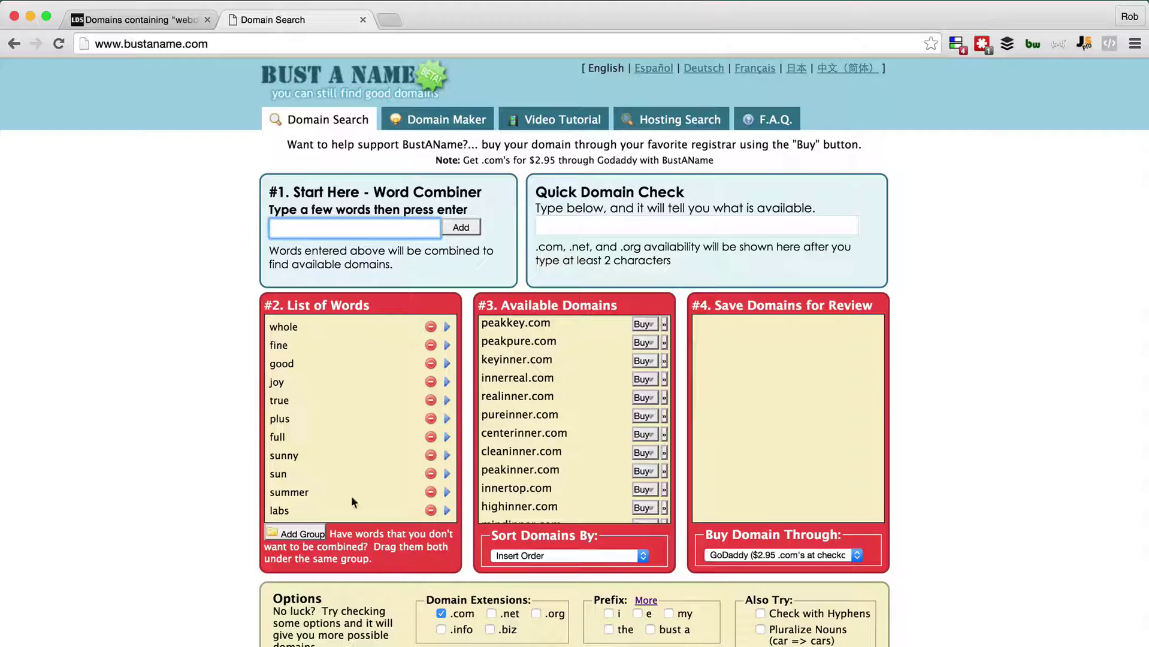
{"action": "scroll", "coordinate": [554, 328], "scroll_direction": "down", "scroll_amount": 3}
{"action": "scroll", "coordinate": [554, 329], "scroll_direction": "down", "scroll_amount": 10}
{"action": "scroll", "coordinate": [565, 515], "scroll_direction": "down", "scroll_amount": 5}
{"action": "scroll", "coordinate": [565, 514], "scroll_direction": "up", "scroll_amount": 12}
{"action": "scroll", "coordinate": [564, 510], "scroll_direction": "up", "scroll_amount": 2}
{"action": "scroll", "coordinate": [568, 389], "scroll_direction": "down", "scroll_amount": 6}
{"action": "scroll", "coordinate": [569, 389], "scroll_direction": "down", "scroll_amount": 2}
{"action": "scroll", "coordinate": [569, 390], "scroll_direction": "up", "scroll_amount": 5}
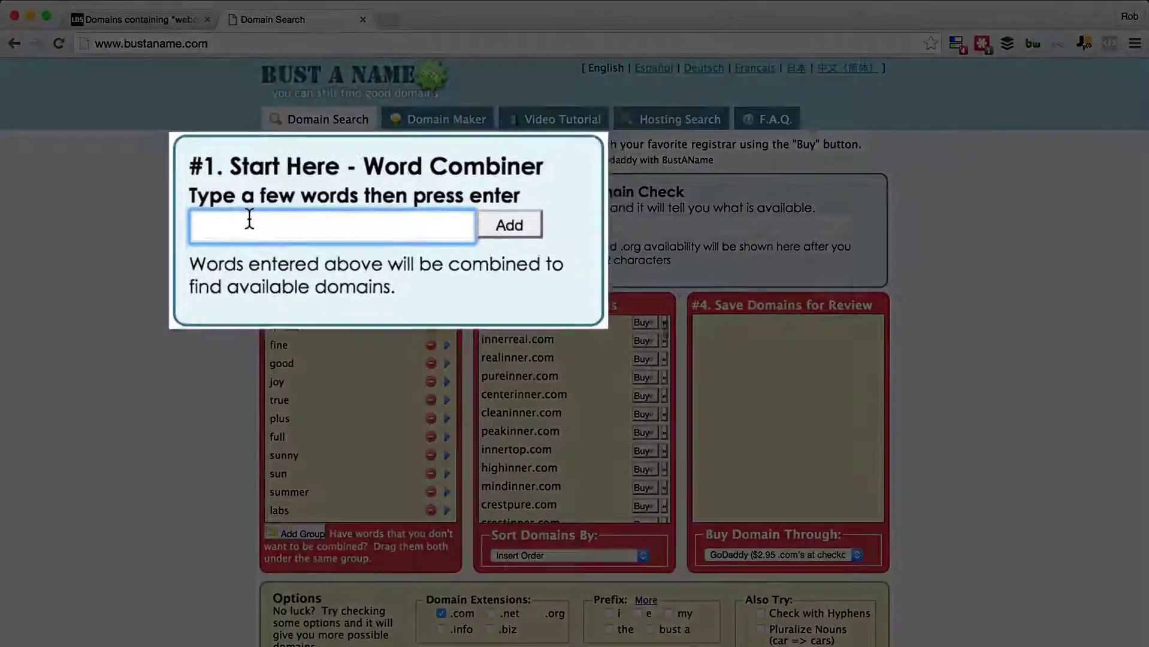
Add 'design' to the word list, then add its suggested synonym 'invent' right after it.
{"action": "type", "text": "design"}
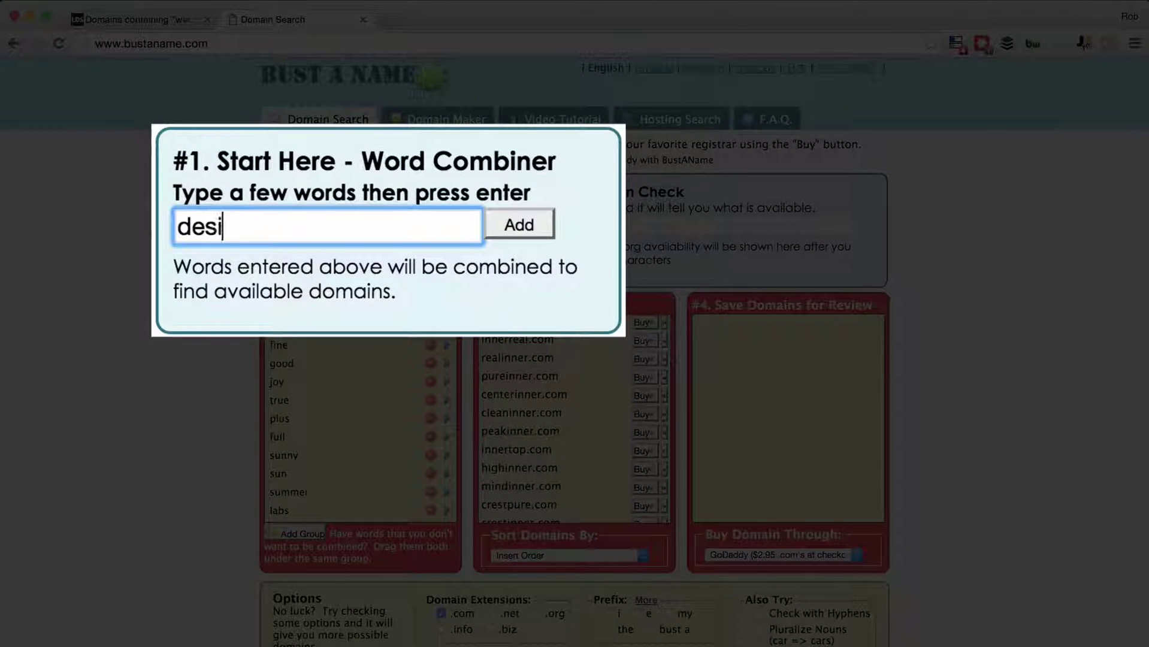
{"action": "left_click", "coordinate": [506, 223]}
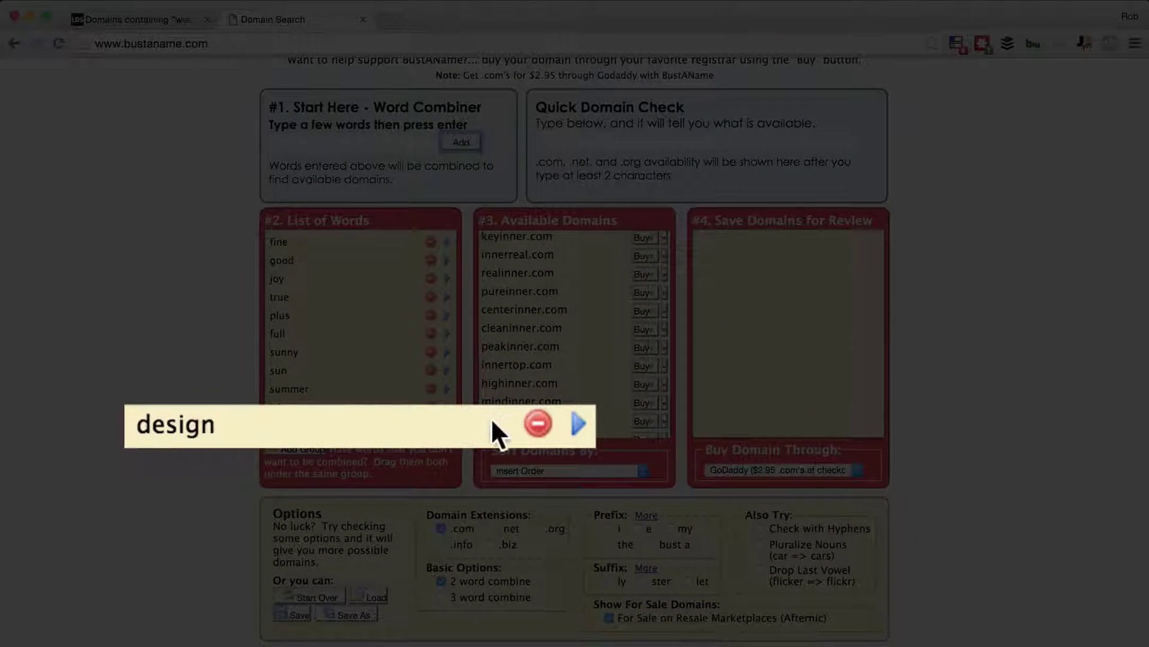
{"action": "left_click", "coordinate": [578, 424]}
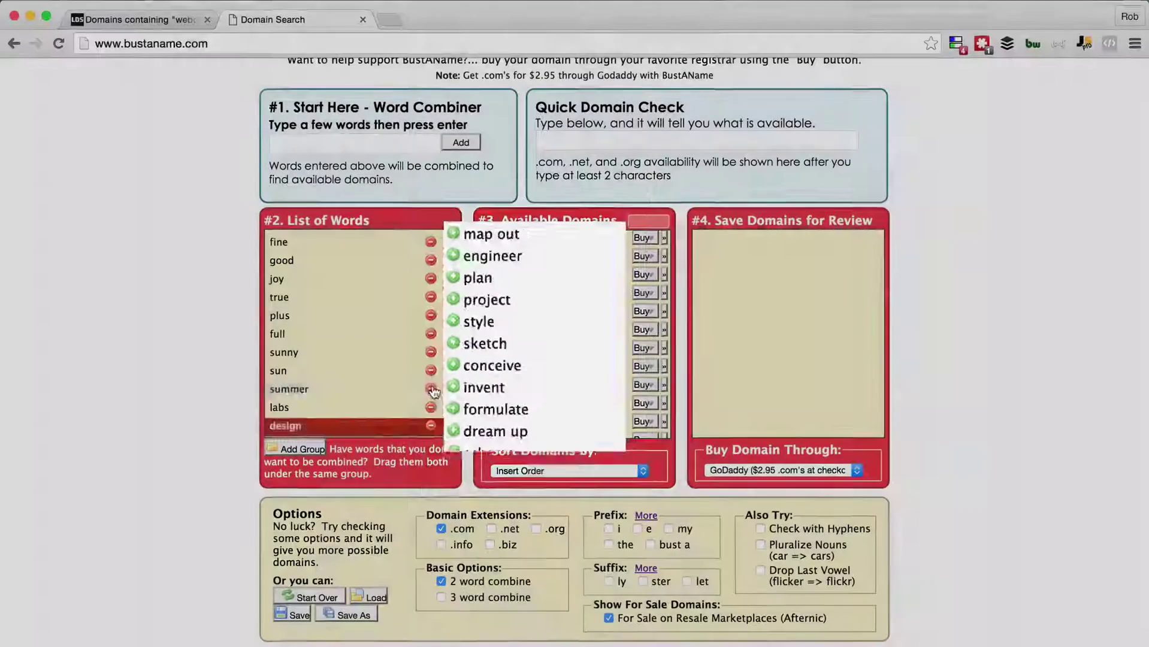
{"action": "left_click", "coordinate": [212, 364]}
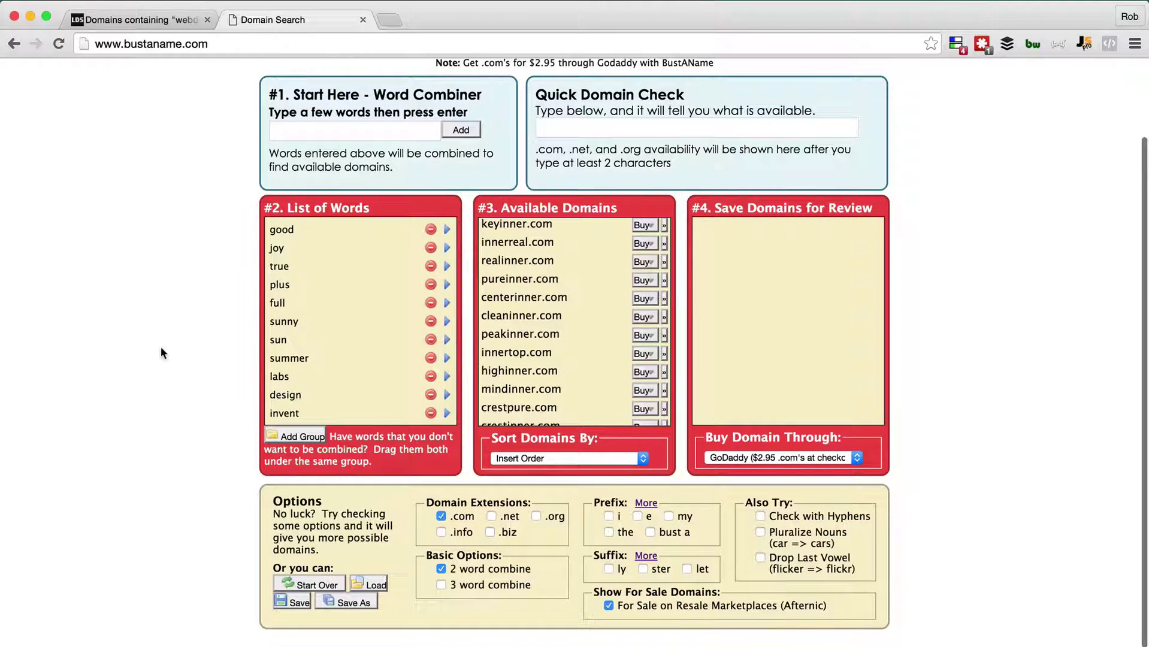
{"action": "scroll", "coordinate": [241, 227], "scroll_direction": "up", "scroll_amount": 3}
Add the words 'designer' and 'web' to the List of Words.
{"action": "left_click", "coordinate": [285, 228]}
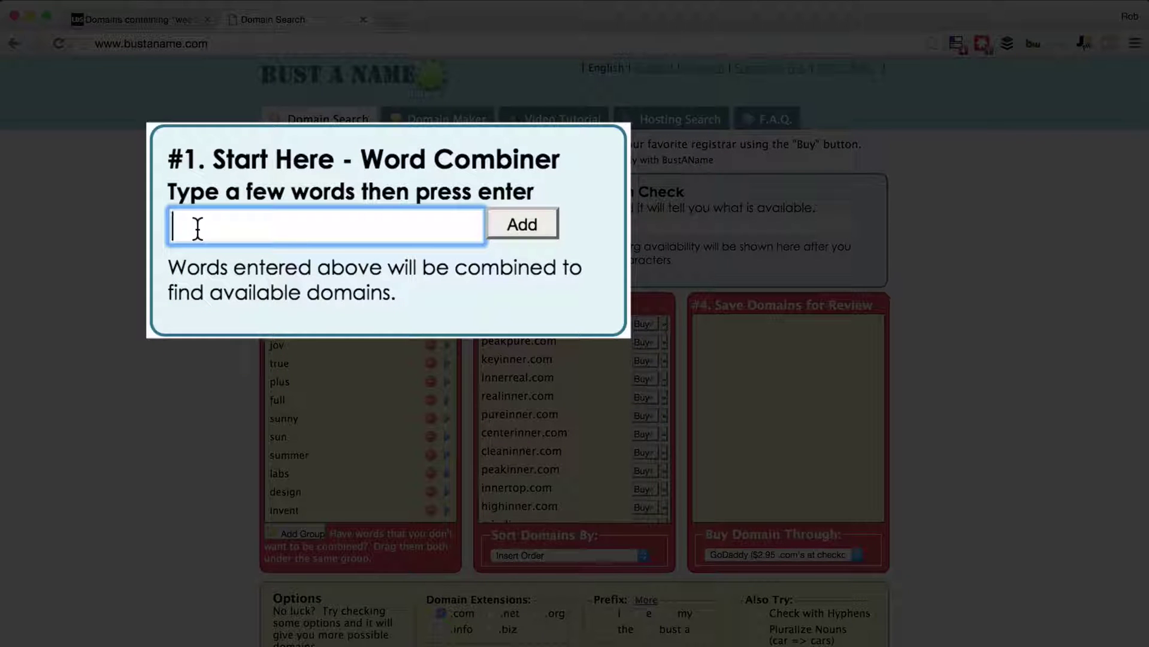
{"action": "type", "text": "designer"}
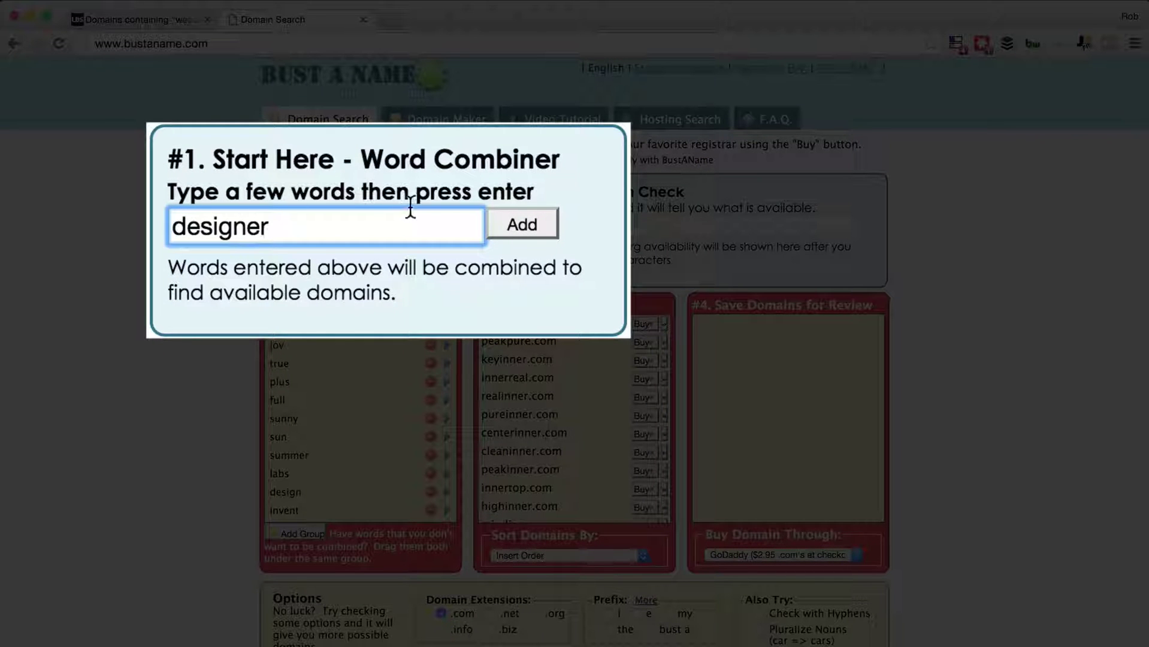
{"action": "left_click", "coordinate": [535, 225]}
{"action": "left_click", "coordinate": [366, 234]}
{"action": "type", "text": "web"}
{"action": "left_click", "coordinate": [524, 224]}
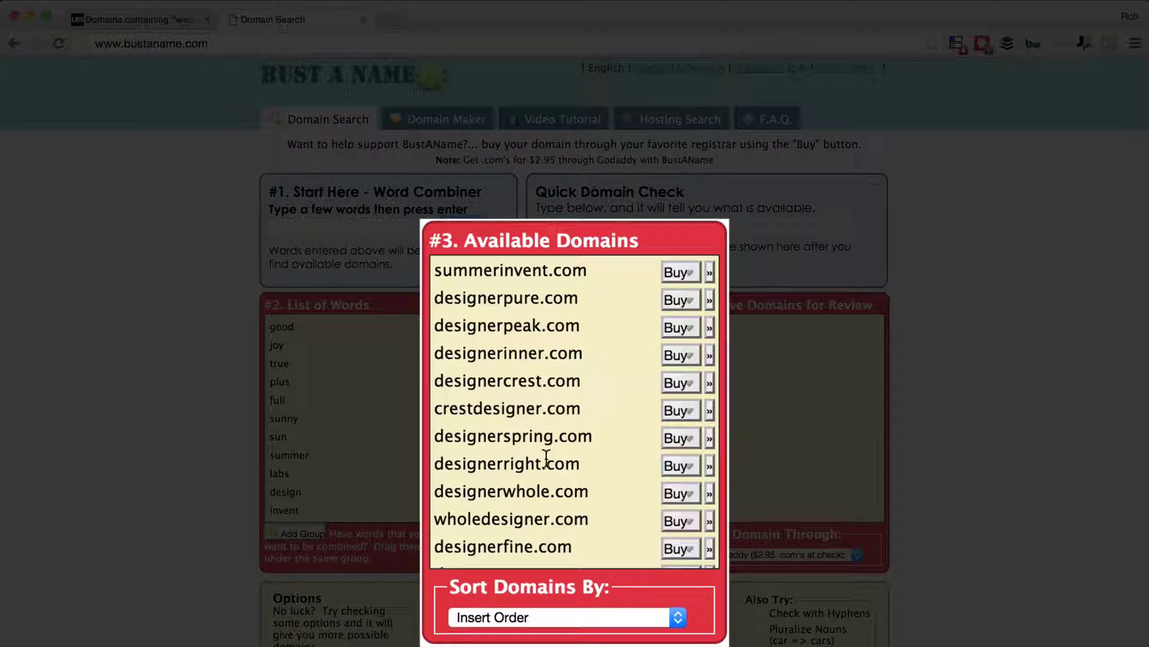
Save designerfine.com from Available Domains to the review list.
{"action": "scroll", "coordinate": [547, 459], "scroll_direction": "down", "scroll_amount": 2}
{"action": "scroll", "coordinate": [547, 458], "scroll_direction": "down", "scroll_amount": 5}
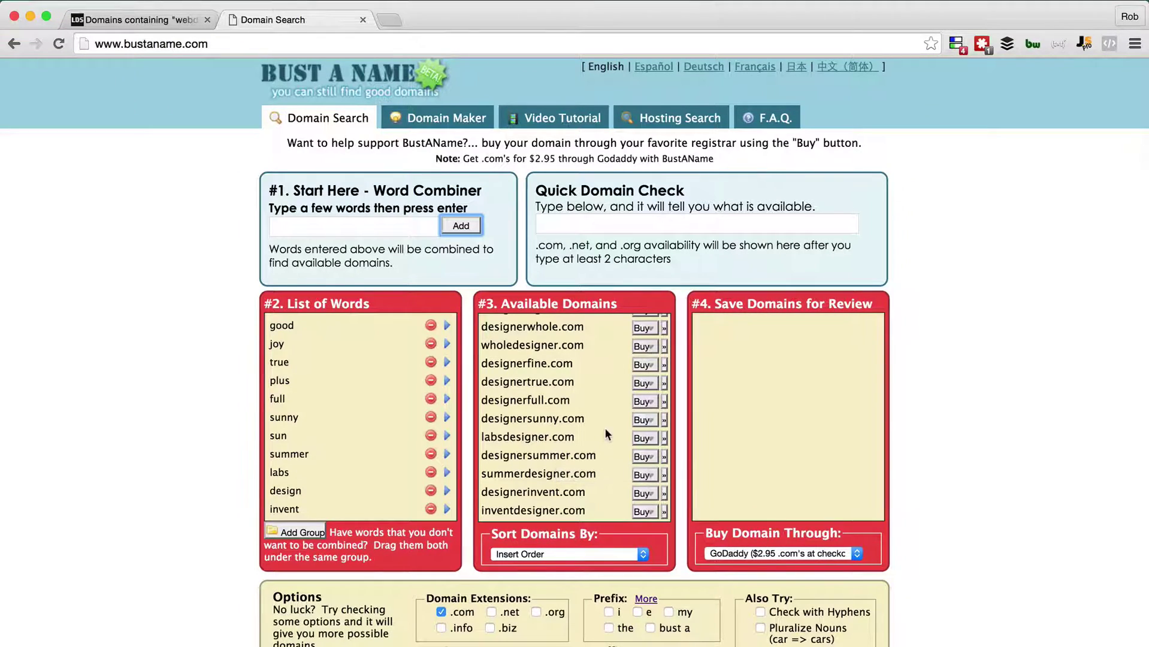
{"action": "scroll", "coordinate": [604, 427], "scroll_direction": "down", "scroll_amount": 2}
{"action": "scroll", "coordinate": [614, 441], "scroll_direction": "up", "scroll_amount": 3}
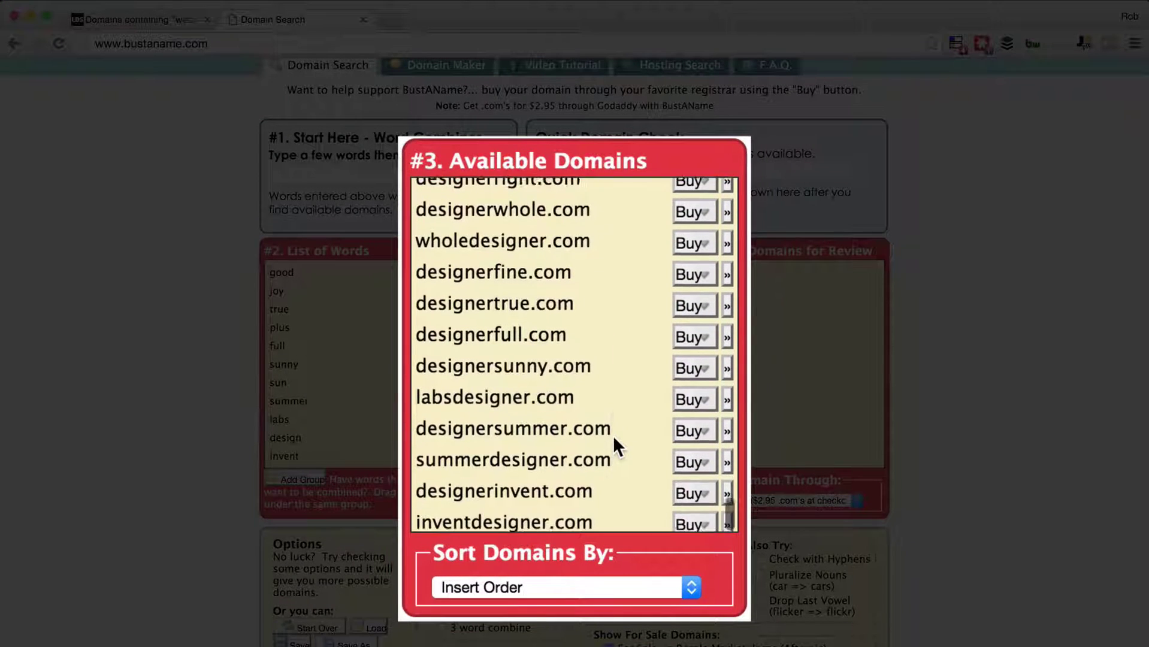
{"action": "scroll", "coordinate": [613, 436], "scroll_direction": "up", "scroll_amount": 2}
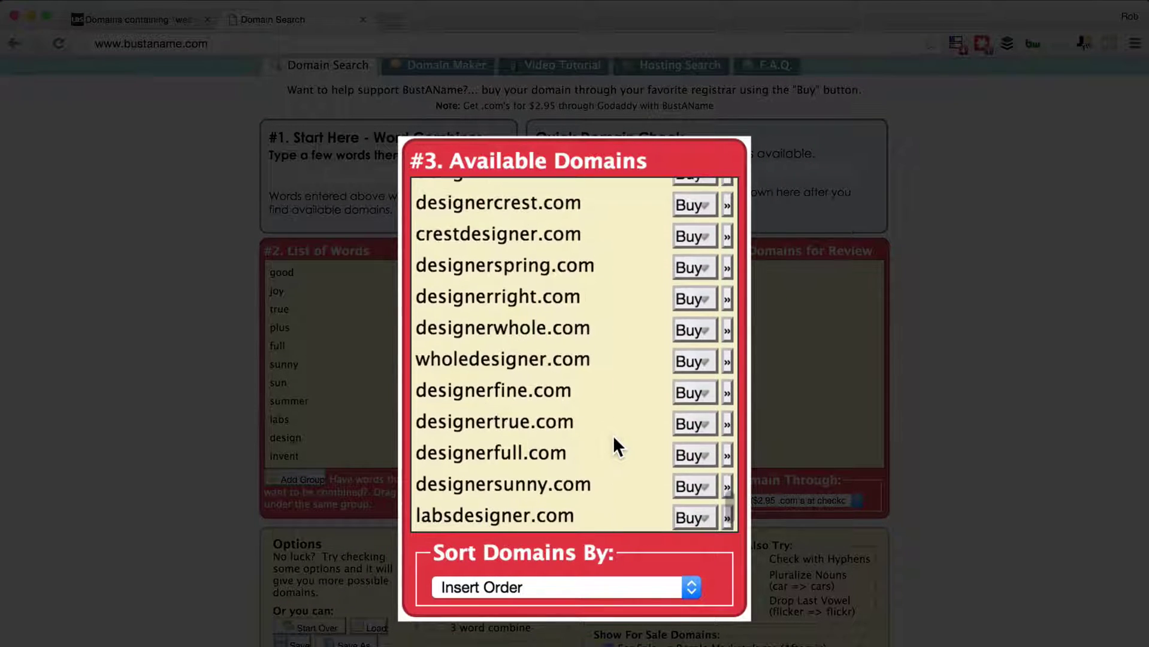
{"action": "left_click", "coordinate": [727, 392]}
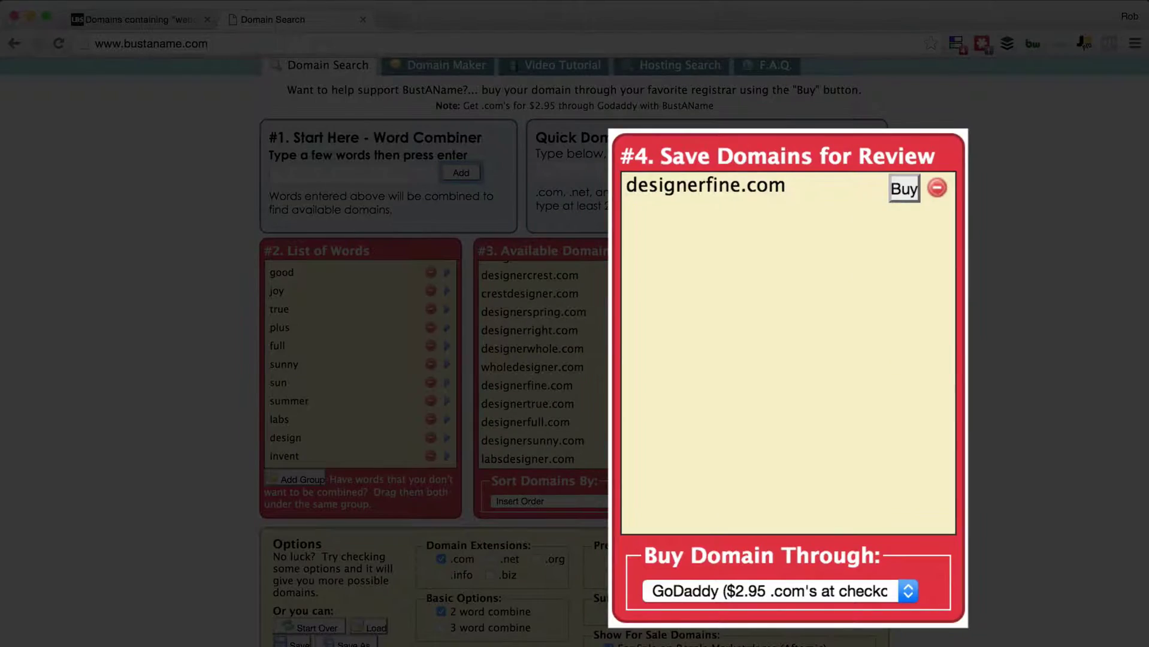
{"action": "scroll", "coordinate": [914, 395], "scroll_direction": "up", "scroll_amount": 2}
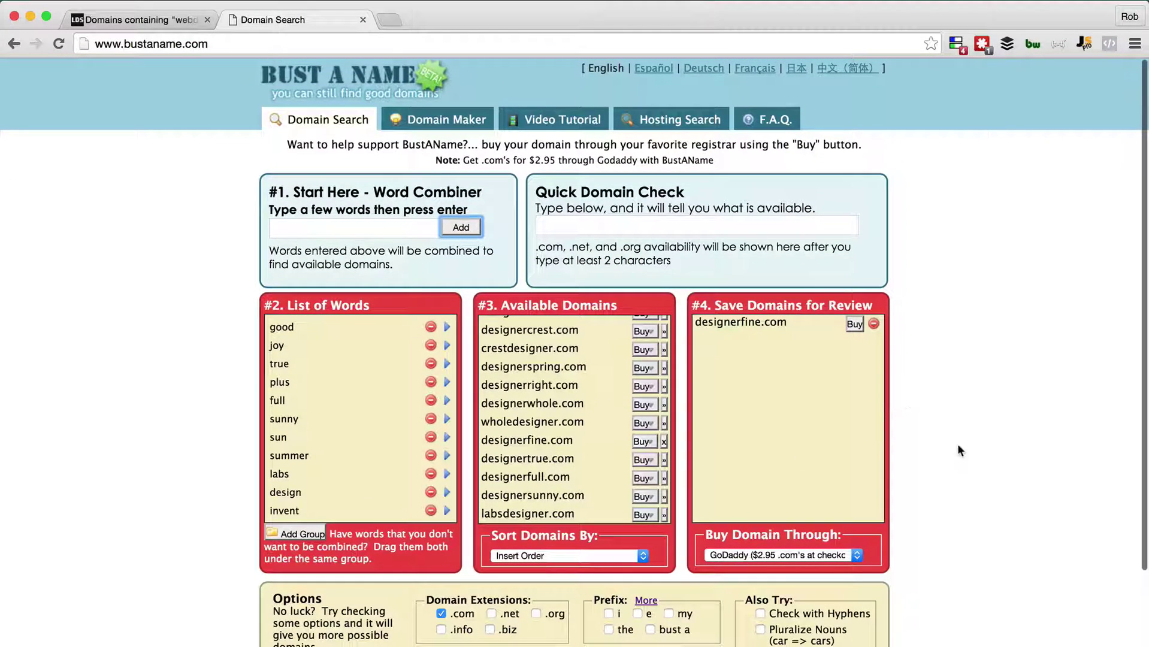